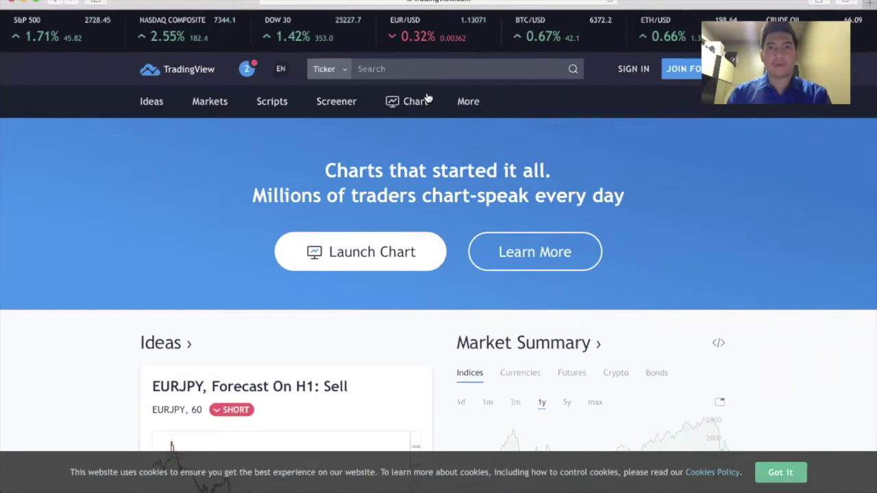
Close Safari's Favorites suggestions and accept the TradingView cookie notice.
click(512, 2)
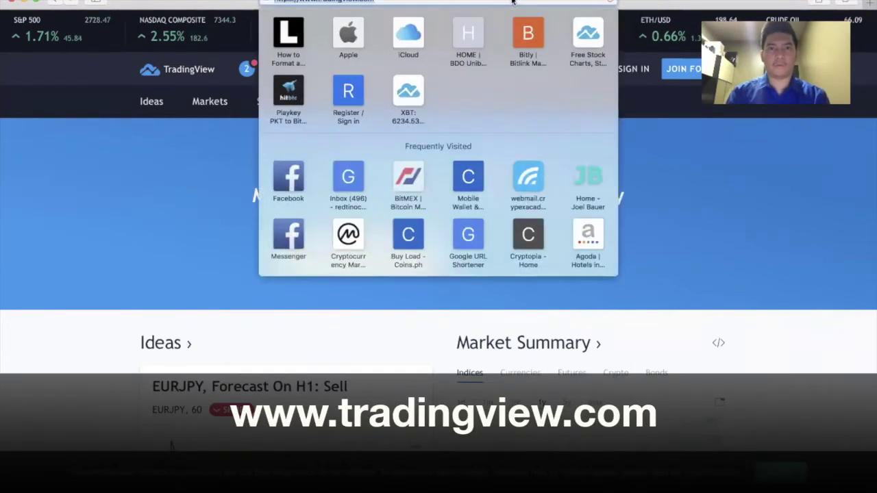
click(196, 193)
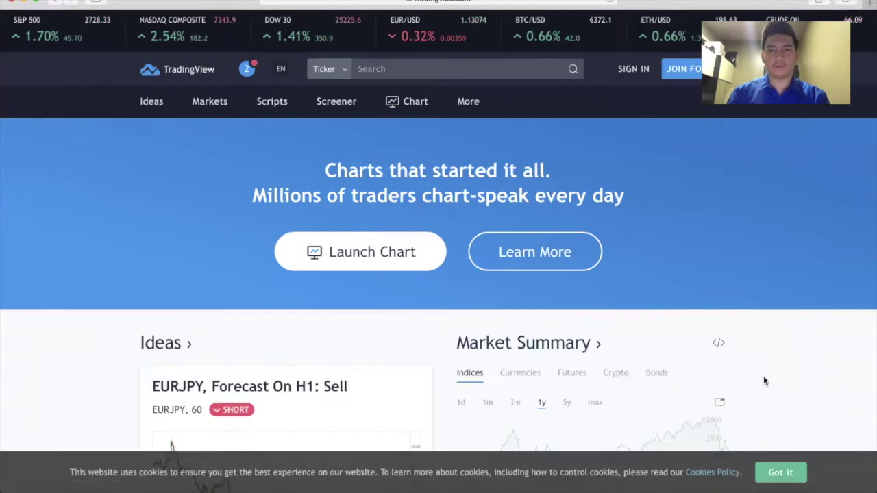
click(778, 471)
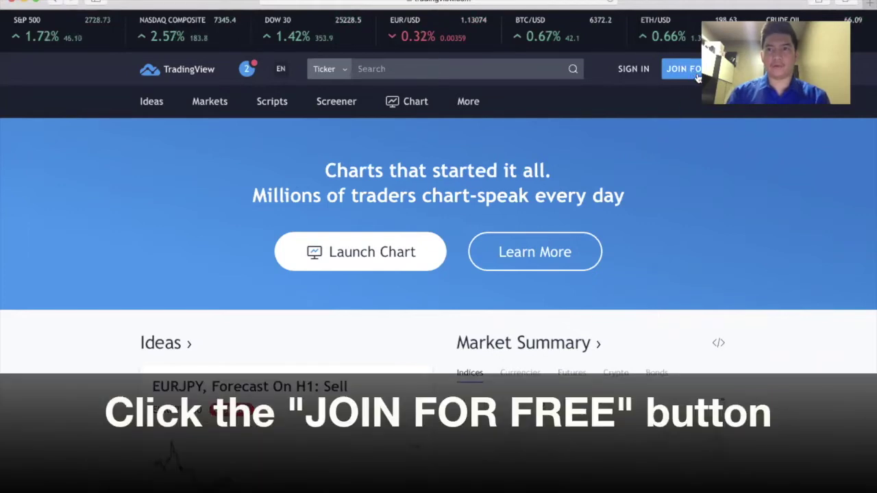
Submit a free TradingView sign-up with Terms and reCAPTCHA ticked, then go to the email inbox.
click(697, 78)
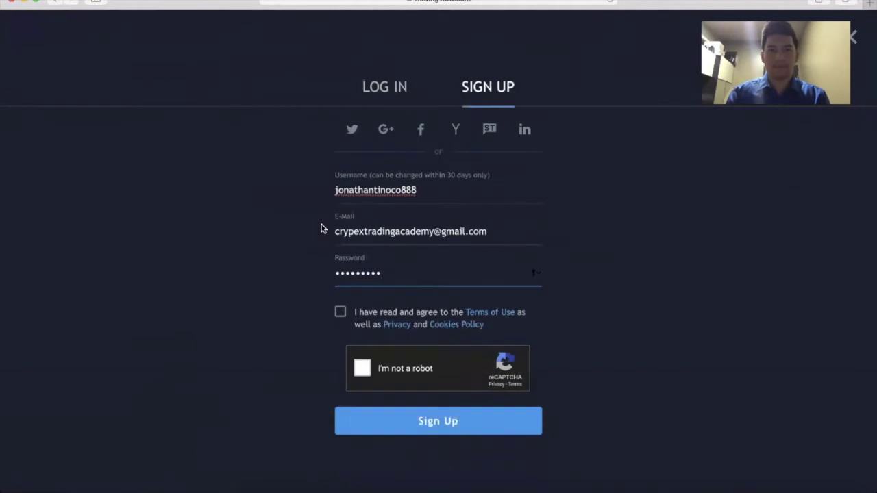
click(340, 314)
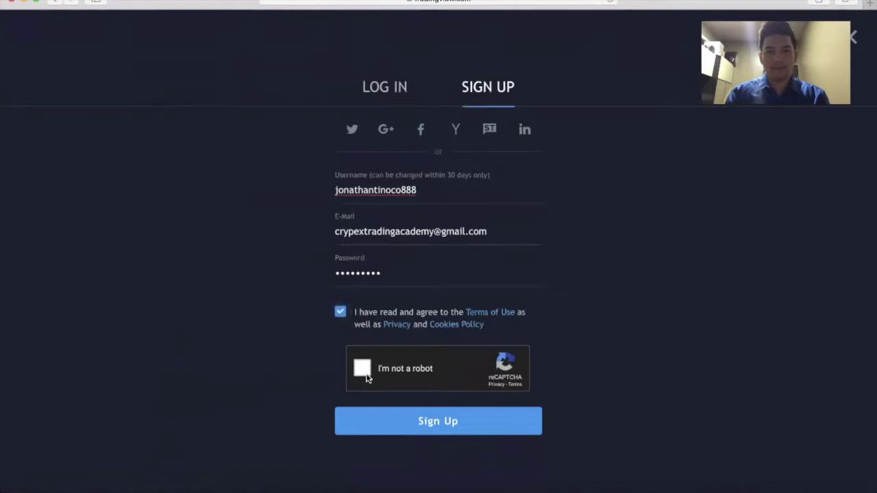
click(365, 375)
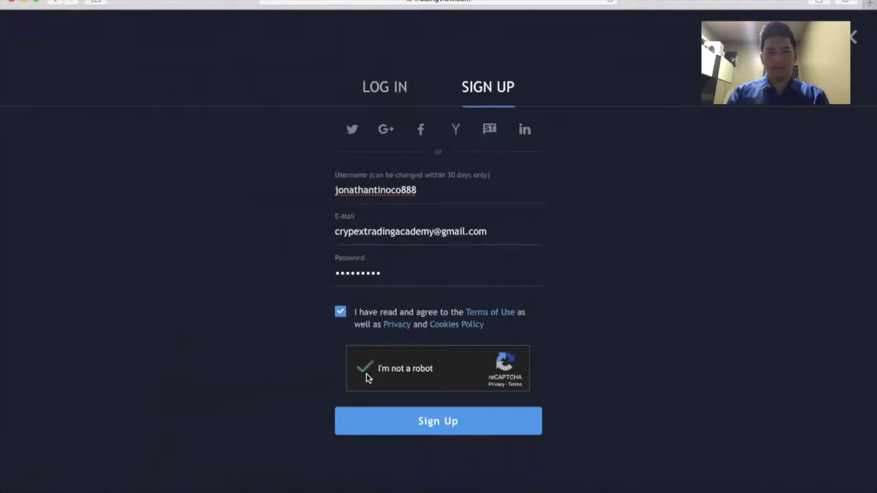
click(414, 420)
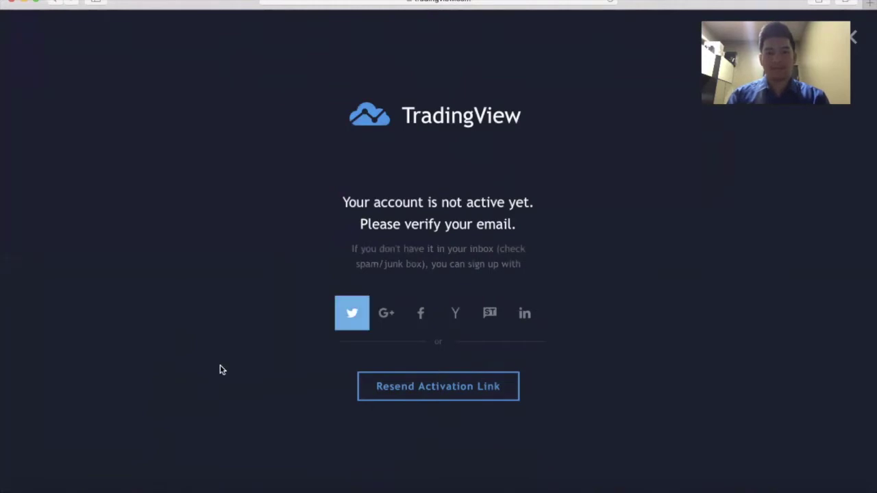
click(59, 478)
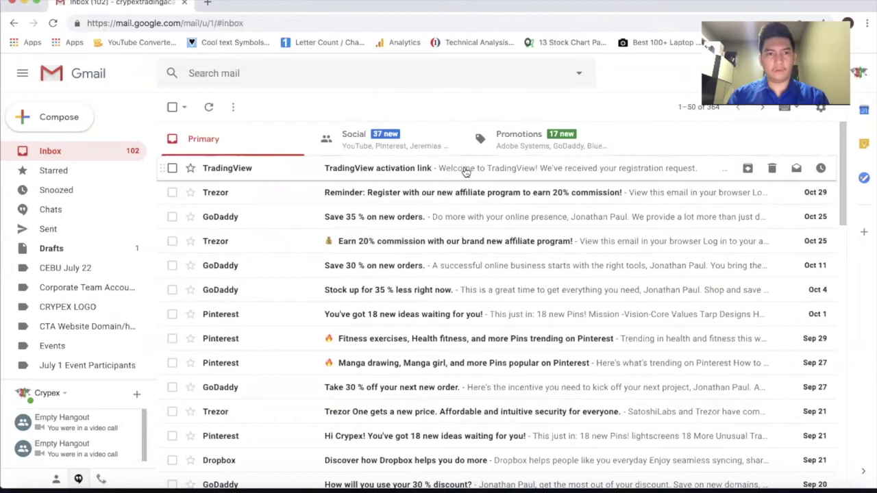
Open the TradingView activation email in Gmail, copy its link URL, and return to Safari.
click(465, 171)
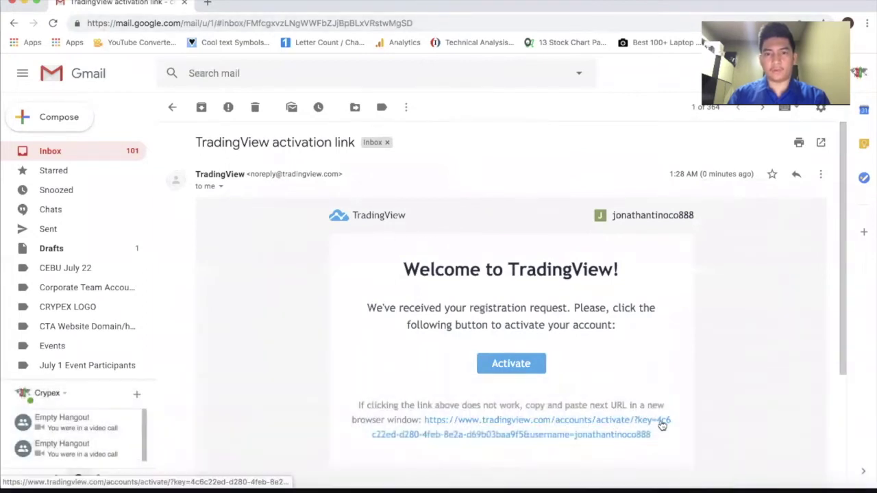
drag(651, 435, 425, 416)
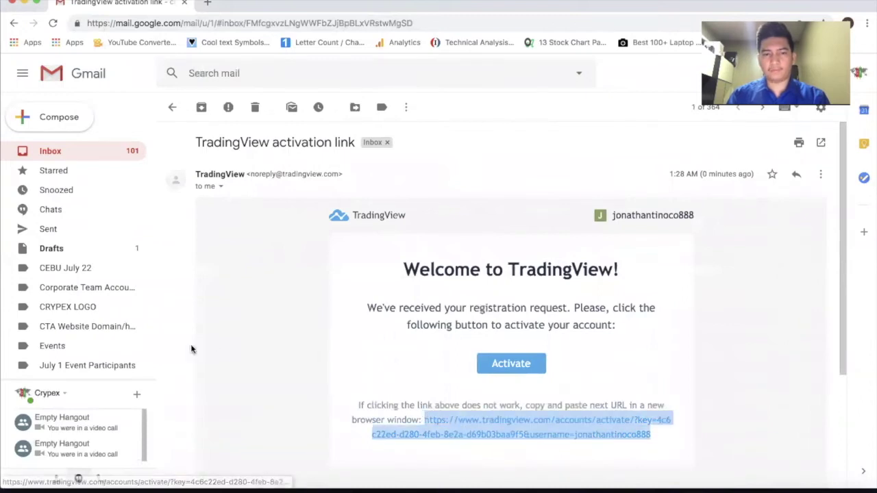
click(90, 479)
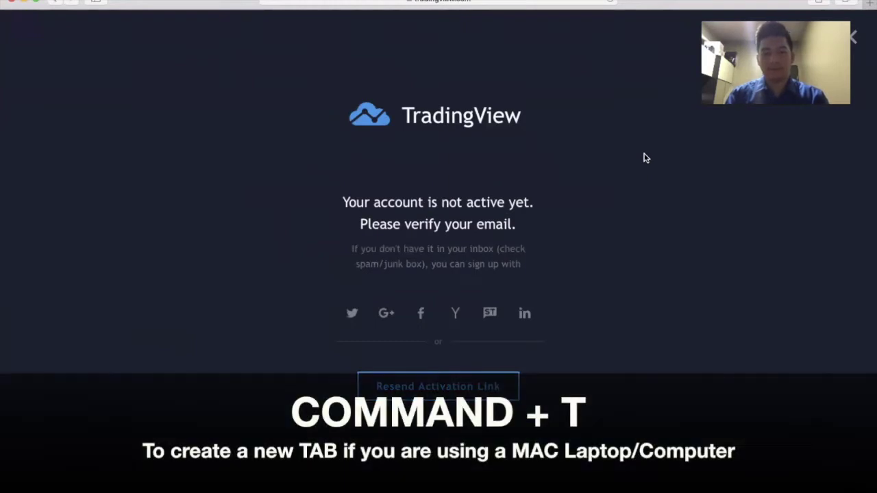
Paste the copied activation link into a new Safari tab and load it.
key(super+t)
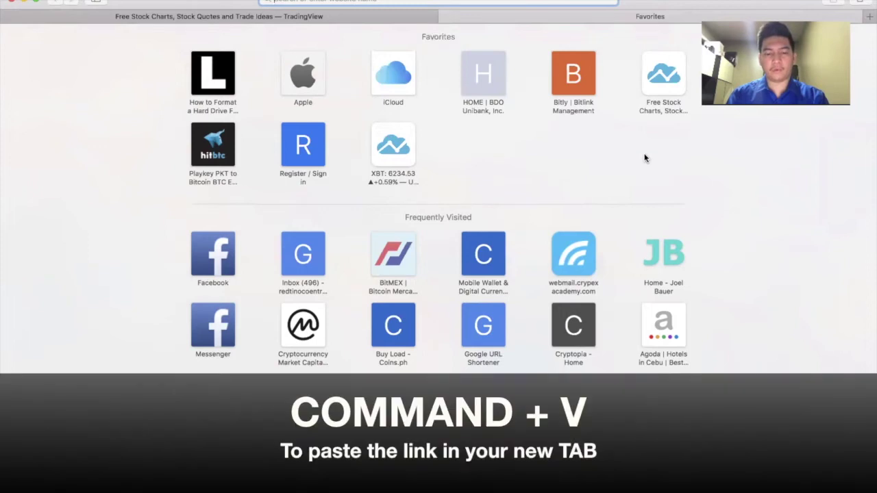
key(super+v)
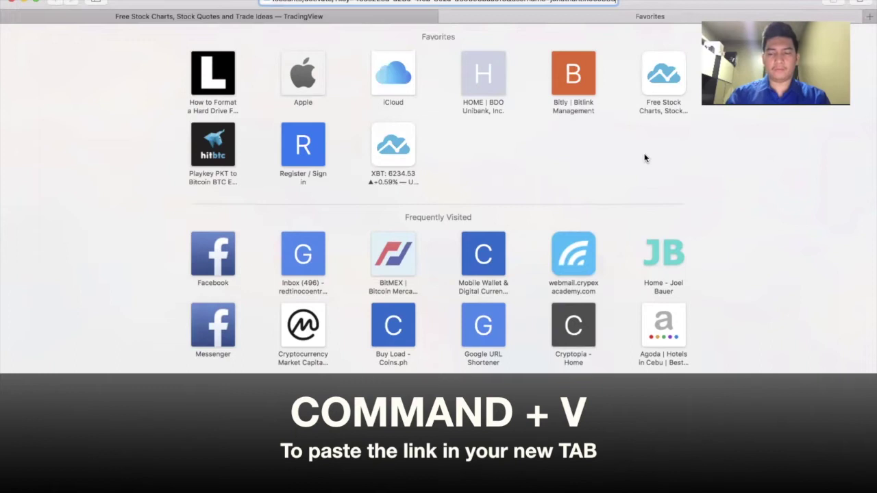
key(Return)
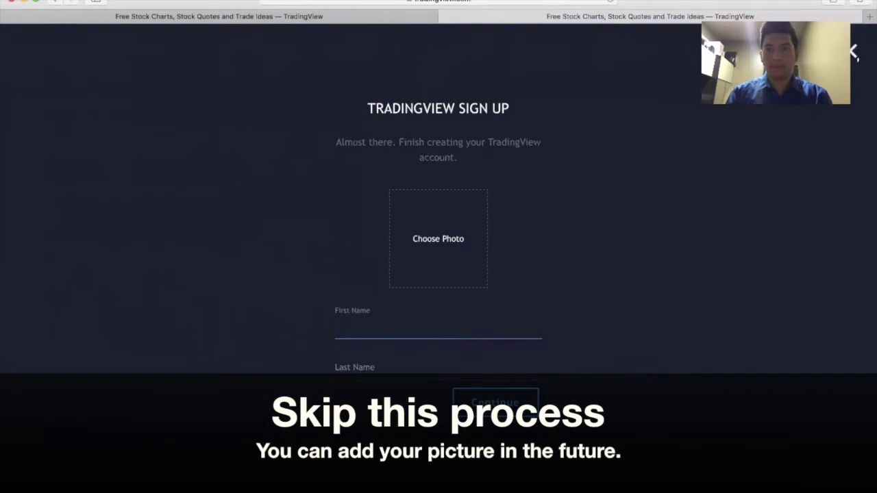
Skip the profile photo and name step, then hide the watchlist and details panel.
click(852, 52)
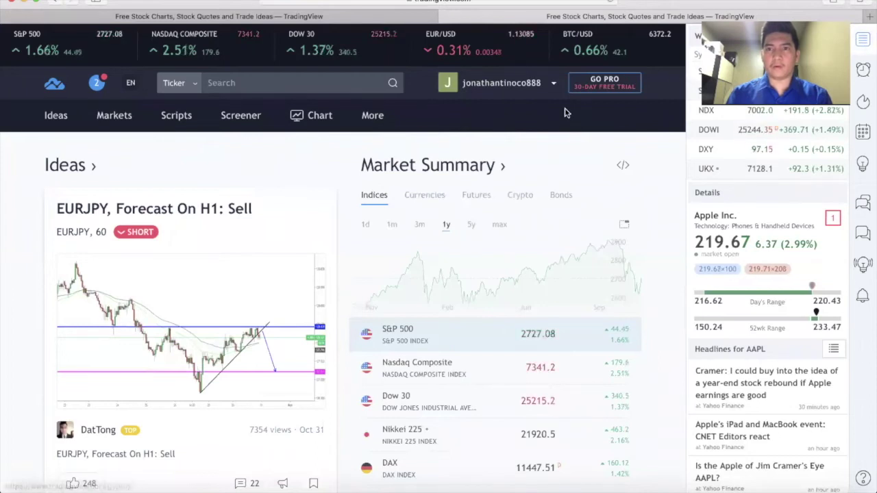
click(864, 41)
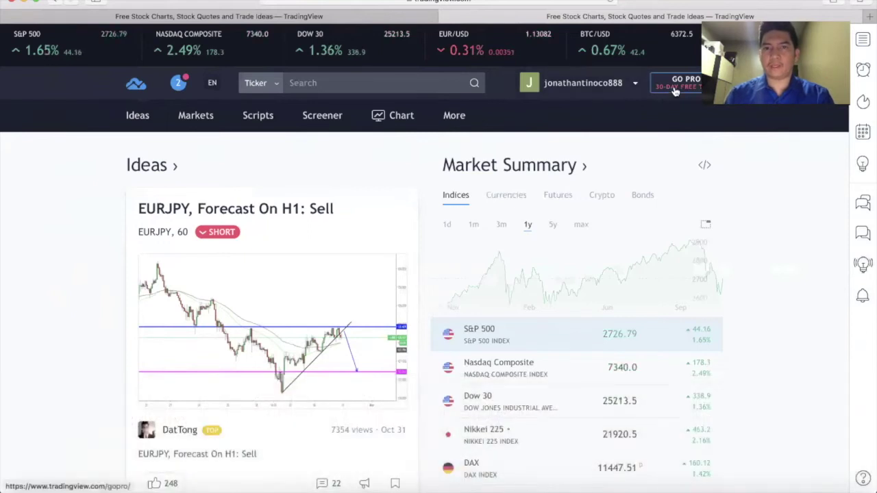
From GO PRO, choose Start 30-Day Free Trial under the PREMIUM plan.
click(674, 90)
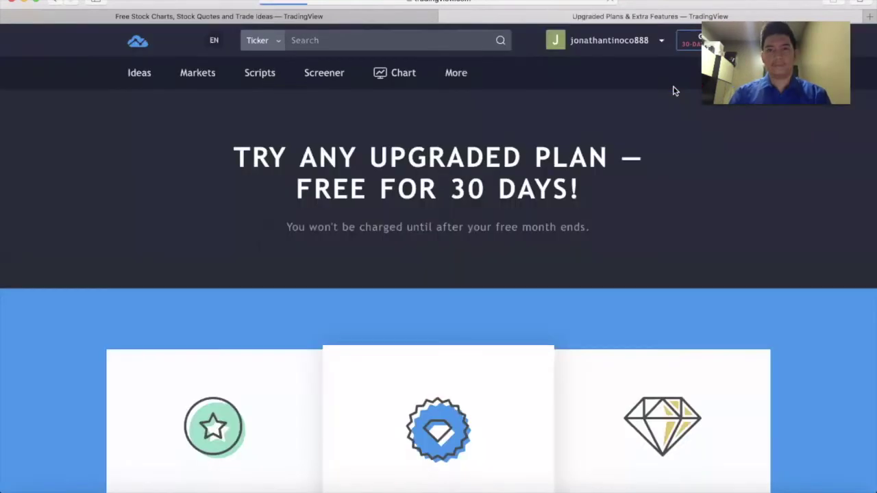
scroll(555, 125, down, 3)
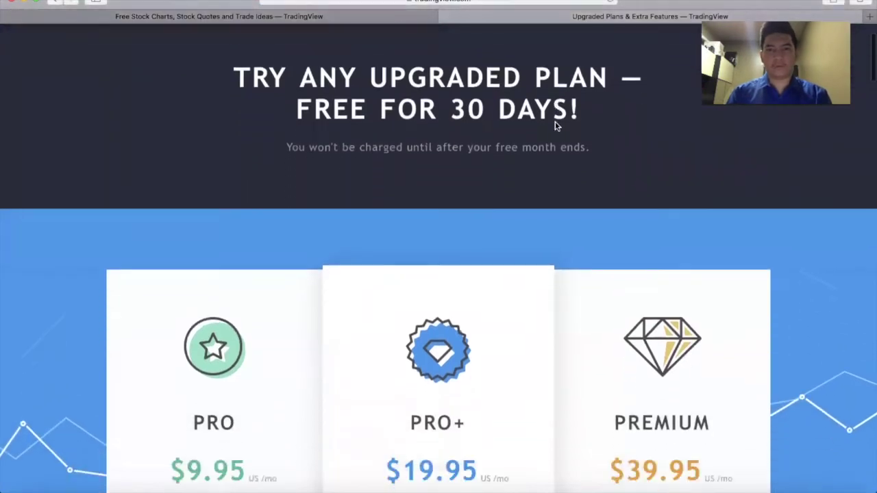
scroll(555, 125, down, 5)
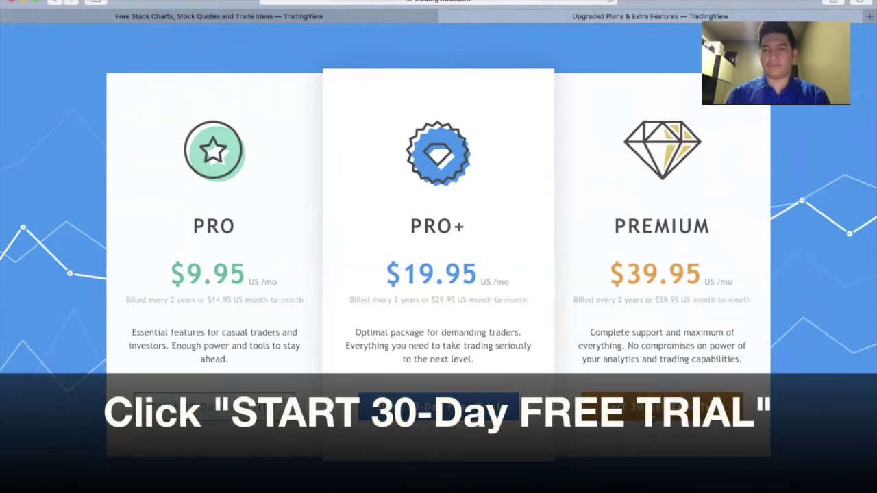
click(651, 415)
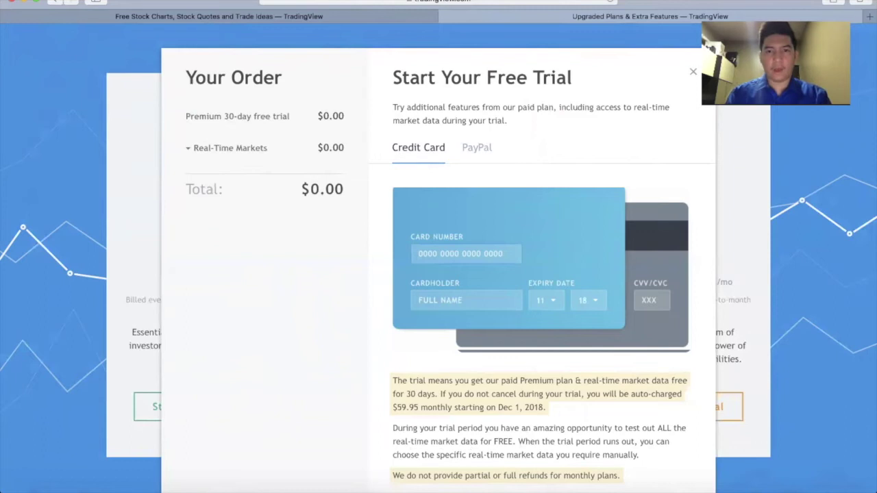
Tick the Non-Professional Trader and auto-charge authorization boxes and start the 30-day Premium trial.
scroll(438, 274, down, 1)
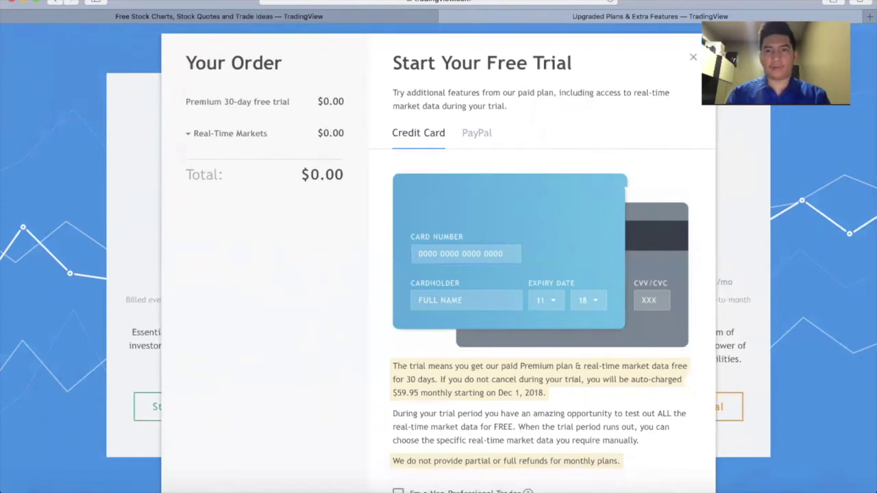
scroll(439, 274, down, 5)
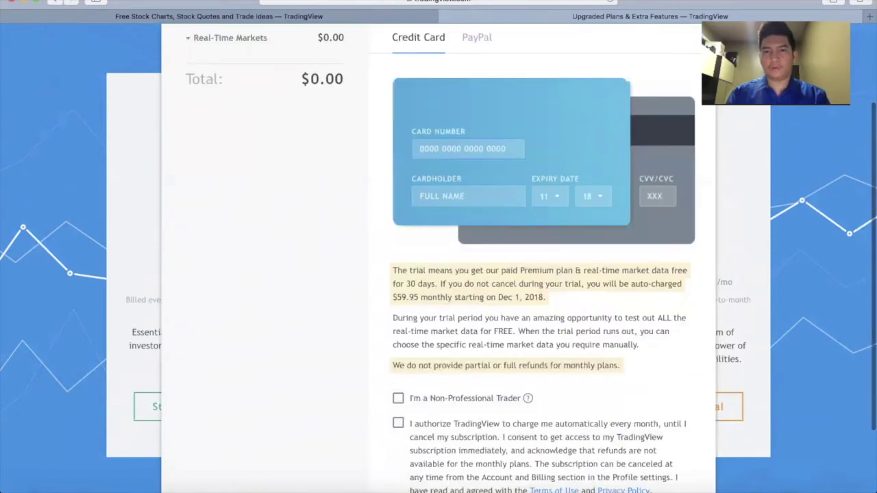
scroll(542, 233, down, 5)
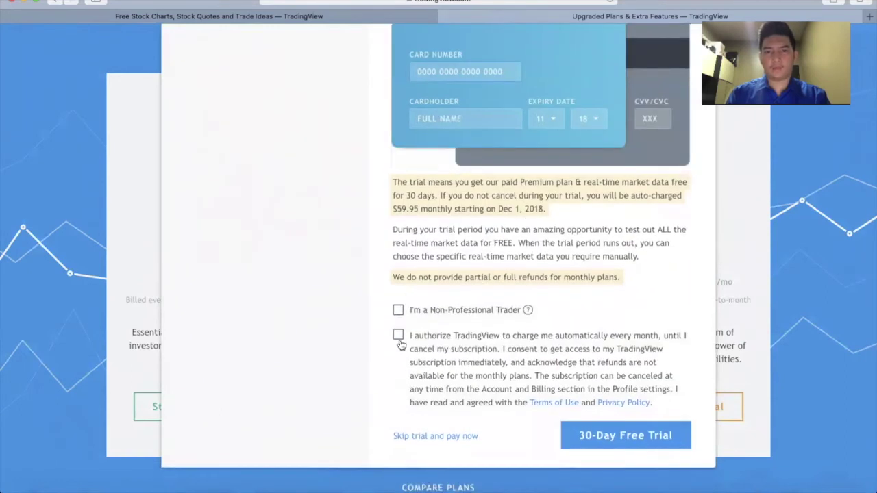
click(399, 309)
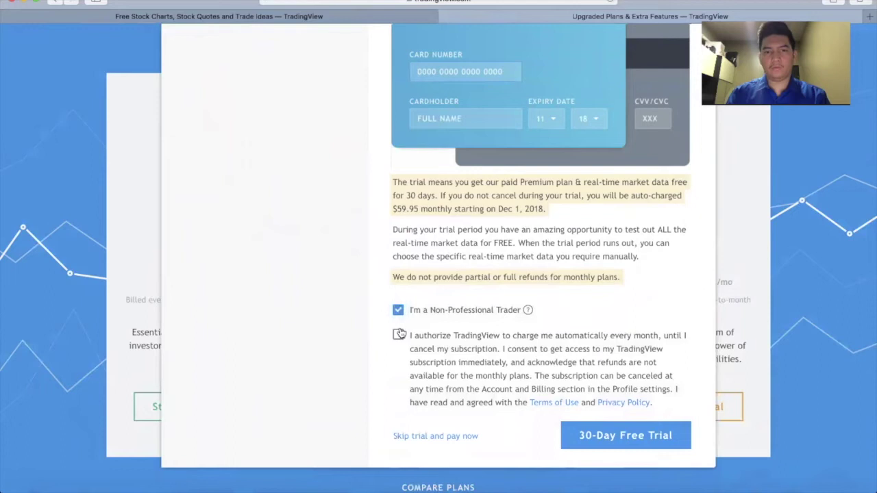
click(398, 334)
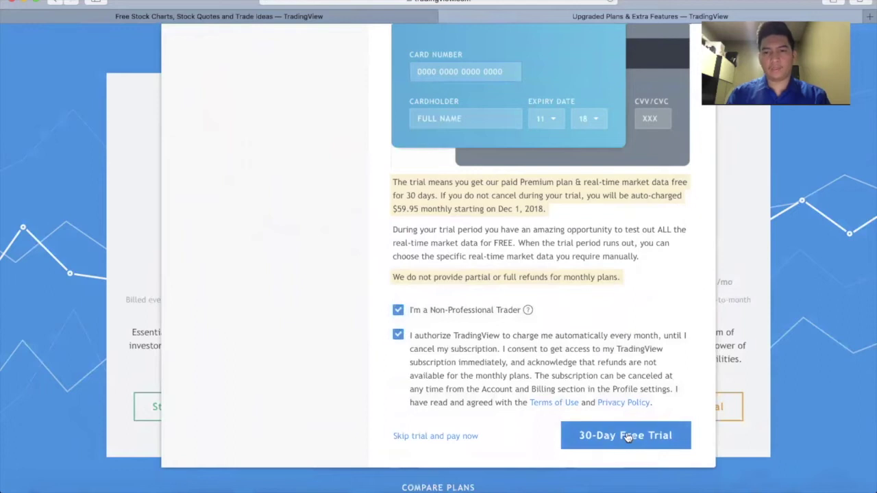
click(624, 439)
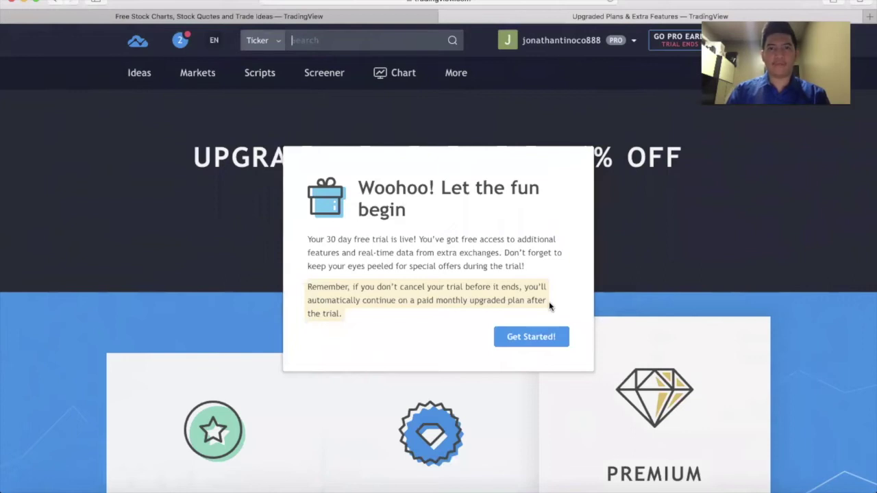
Choose Get Started!, letting the AAPL chart open, then go back to the Upgraded Plans tab.
click(527, 342)
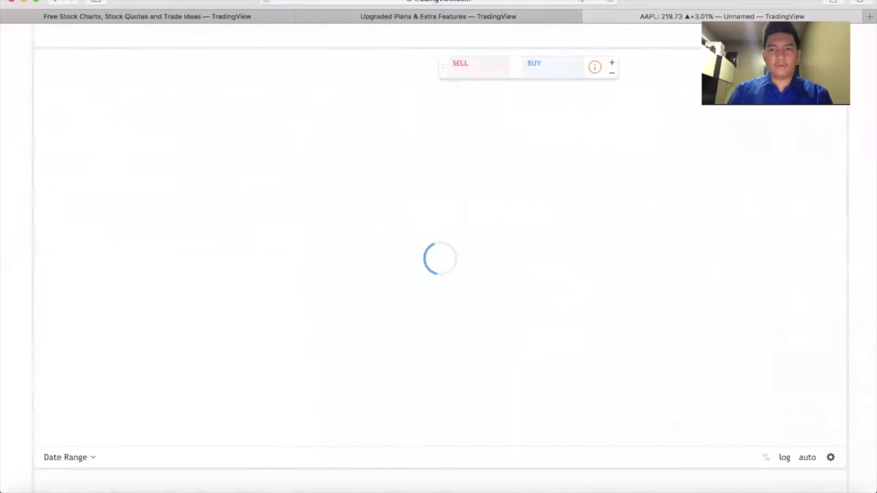
click(540, 15)
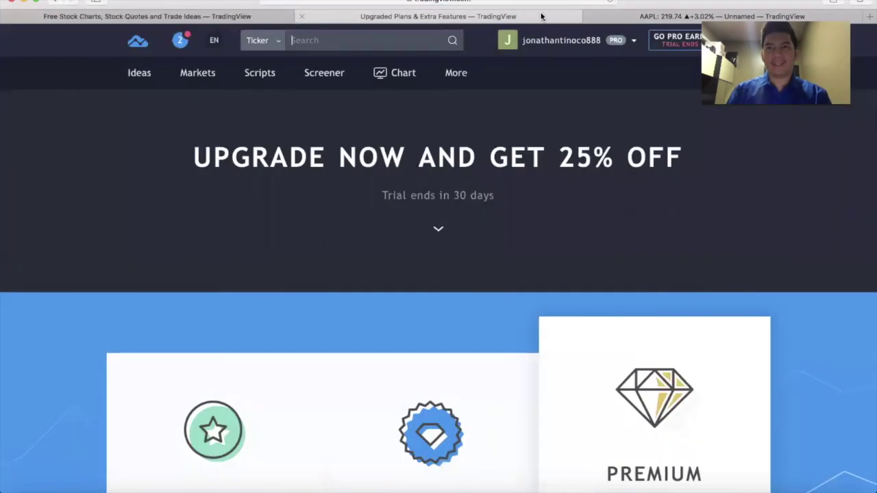
click(678, 17)
click(512, 17)
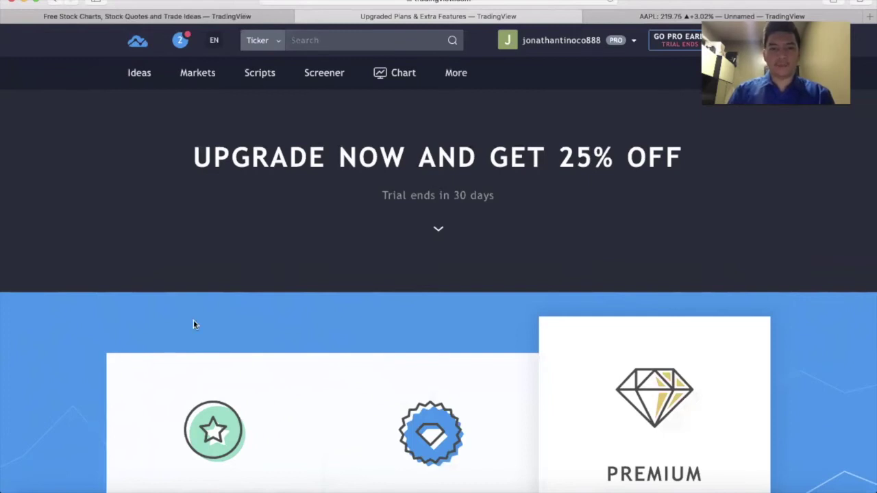
Launch Calendar from the Dock, position its window, and advance it from October to November 2018.
click(150, 476)
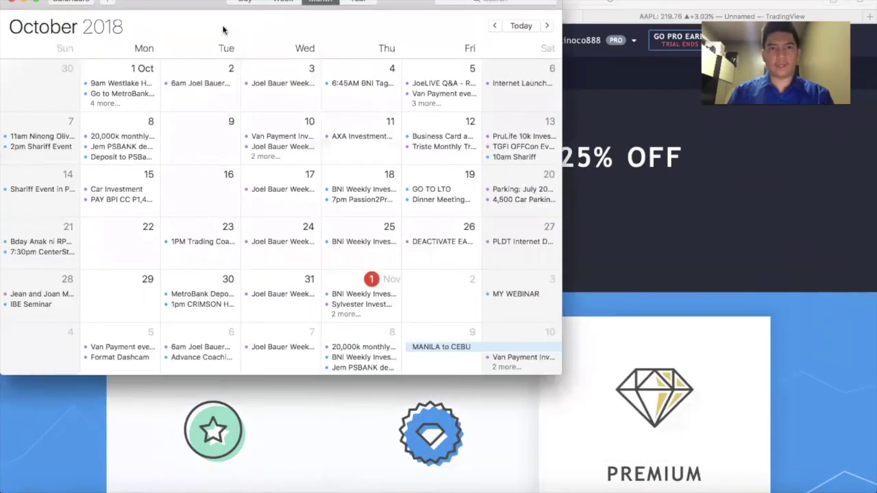
drag(211, 2, 239, 68)
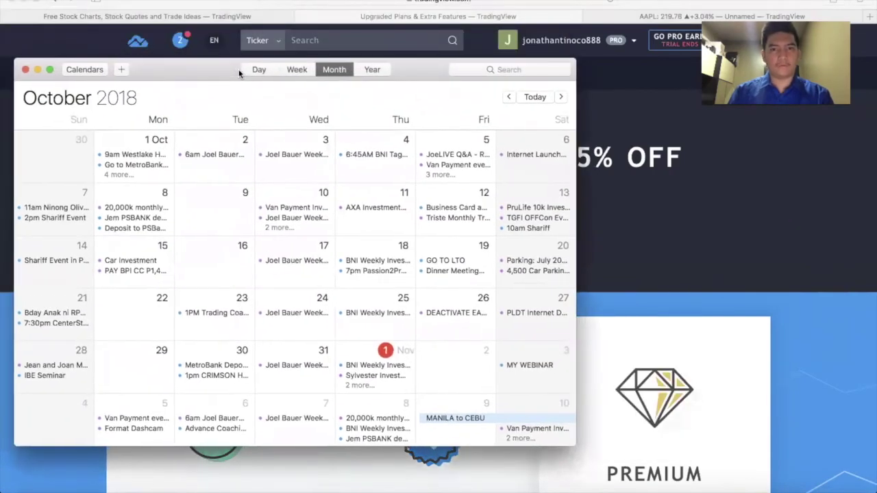
click(561, 97)
drag(415, 73, 406, 75)
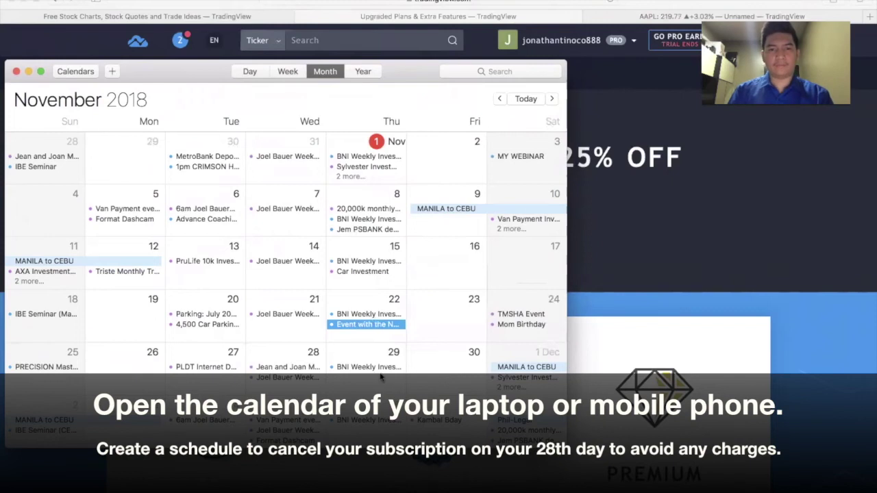
Add the 9–10 AM 'CANCEL MY TV SUBSCRIPTION' event on Nov 28 alerting at time of event.
double_click(291, 360)
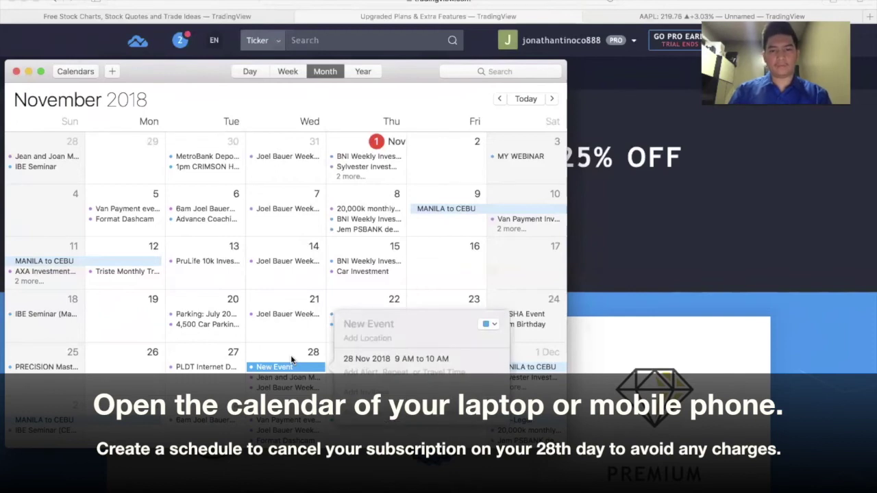
text(CAN)
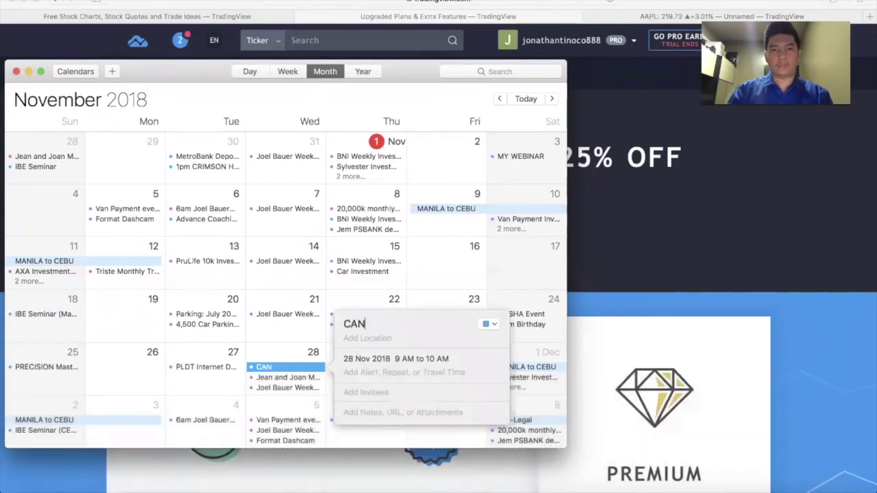
text(CEL MY T)
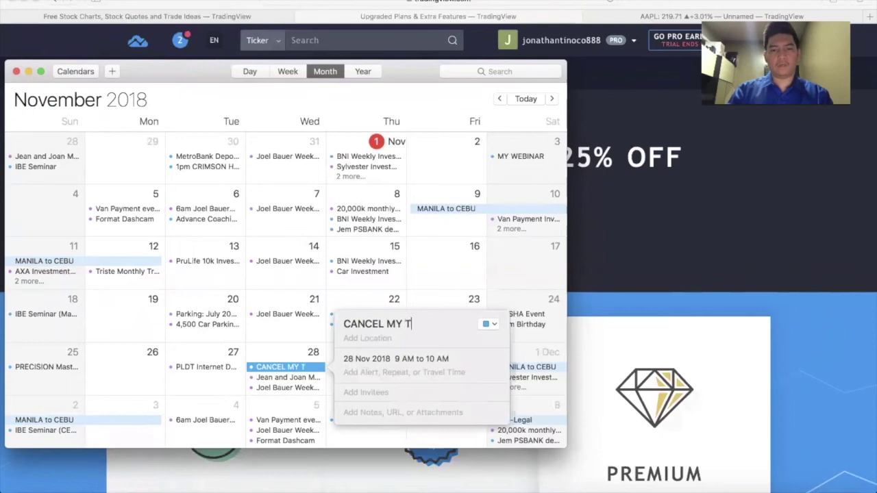
text(V SUBSCRIPTION)
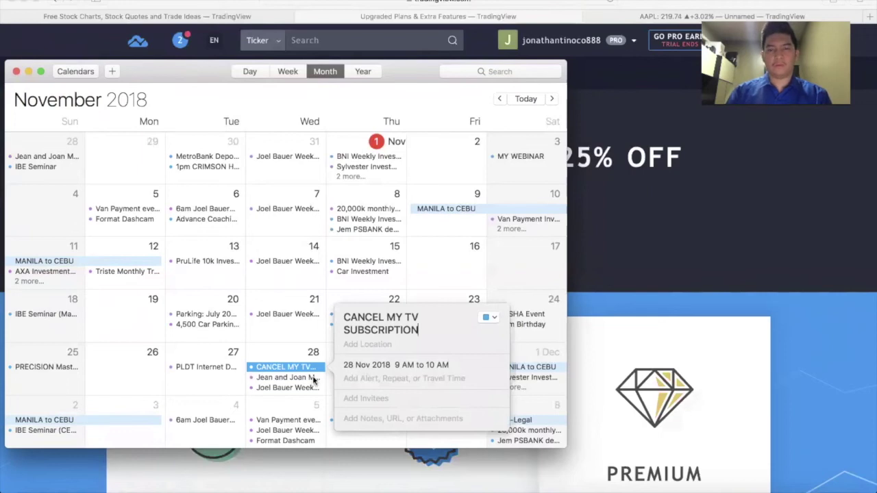
click(384, 377)
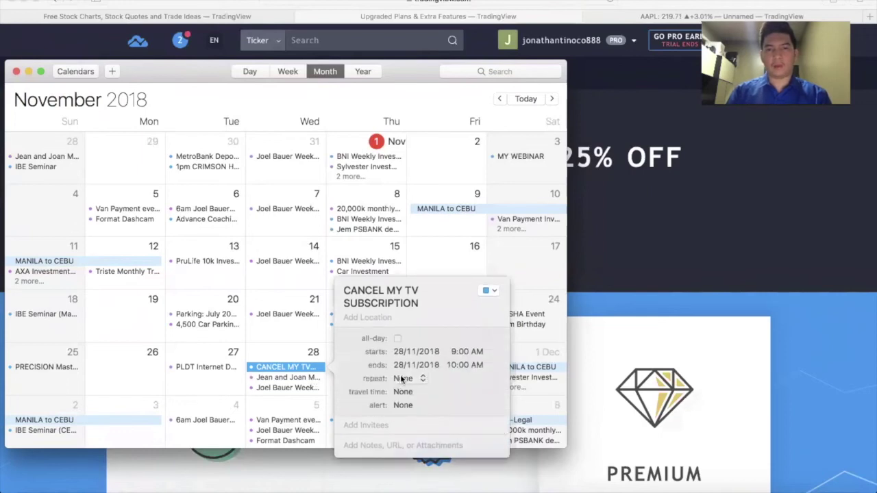
click(403, 405)
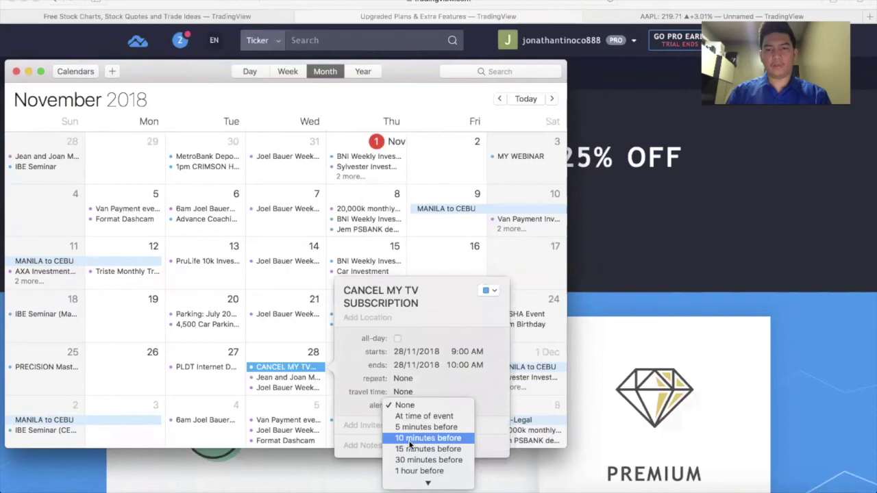
mouse_move(415, 478)
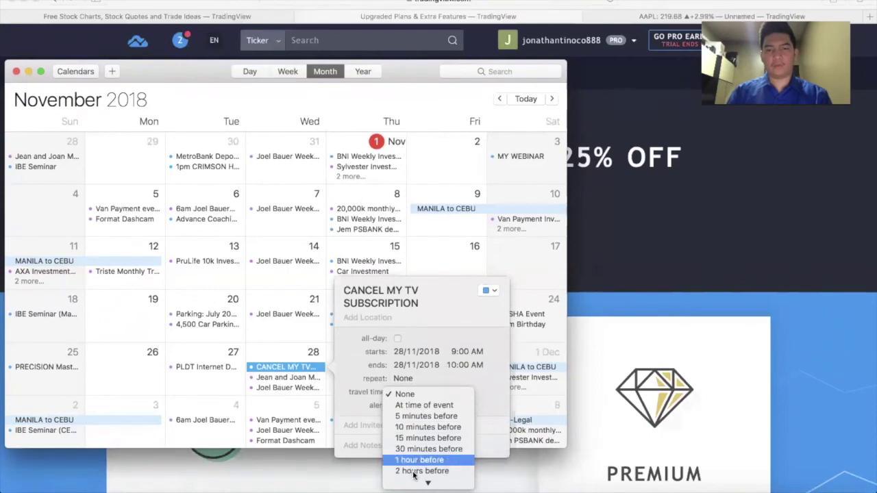
click(420, 465)
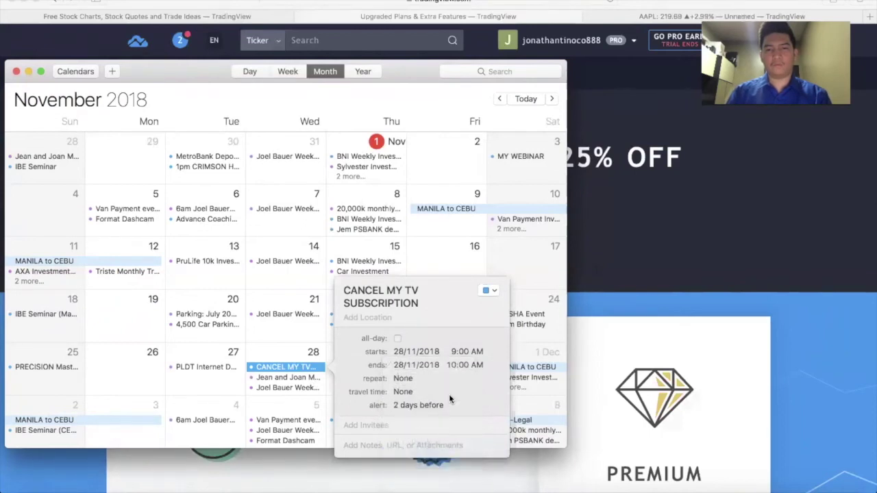
click(409, 409)
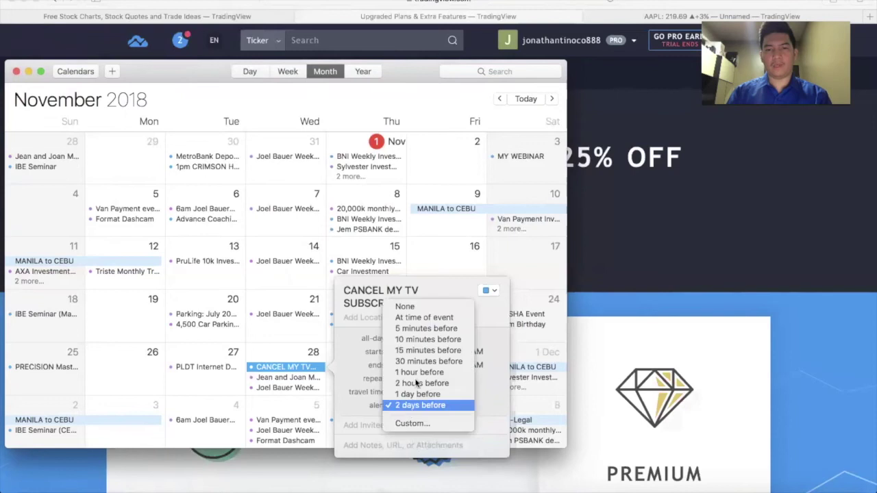
click(432, 315)
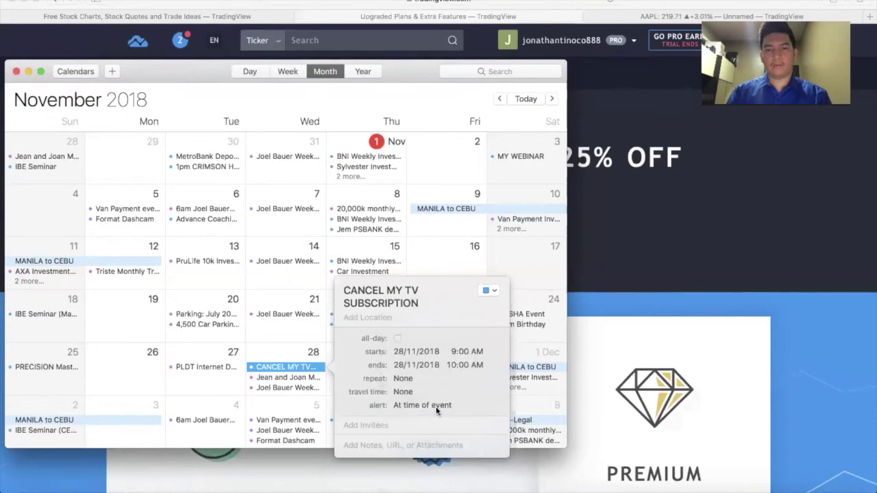
key(Escape)
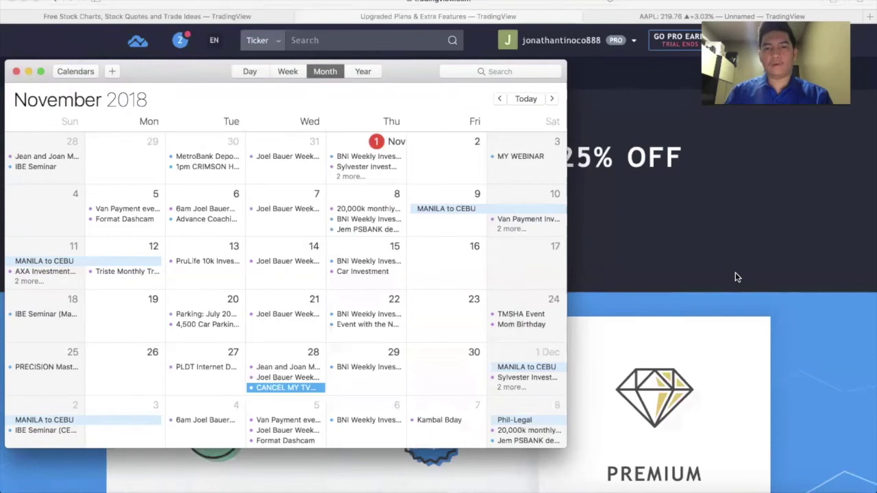
Go back to the TradingView plans page and open the account menu from the username.
click(706, 266)
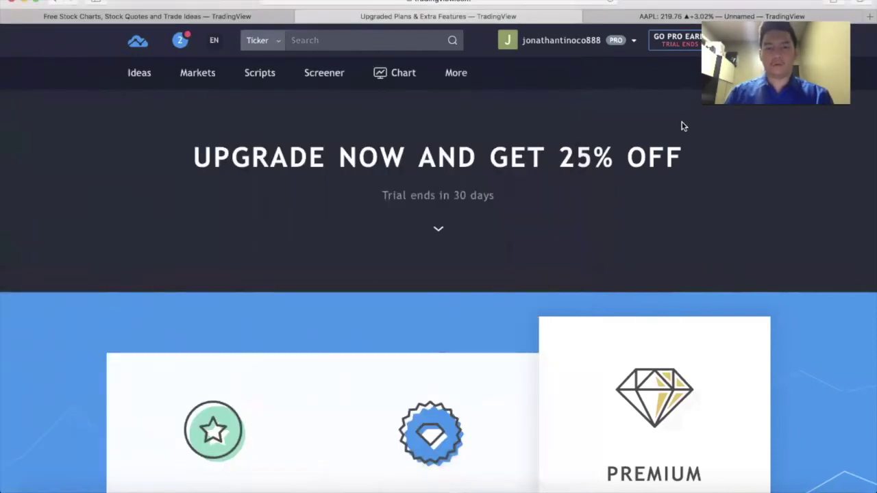
scroll(682, 126, up, 1)
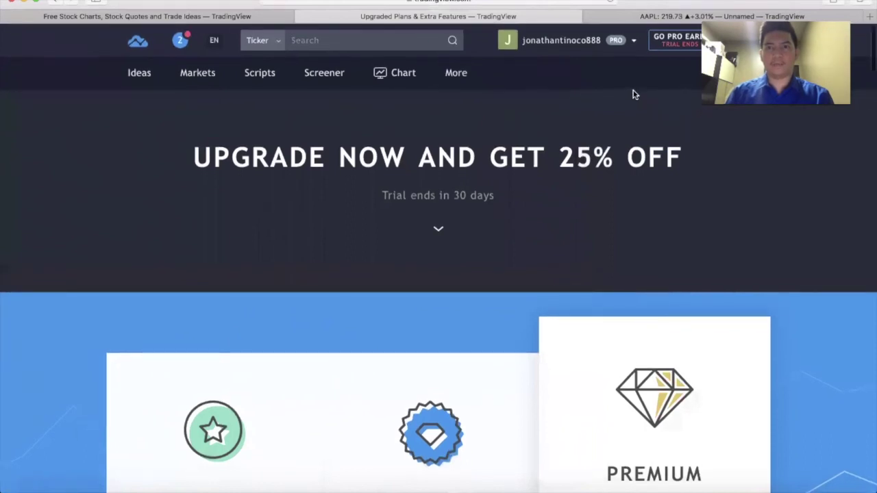
click(569, 42)
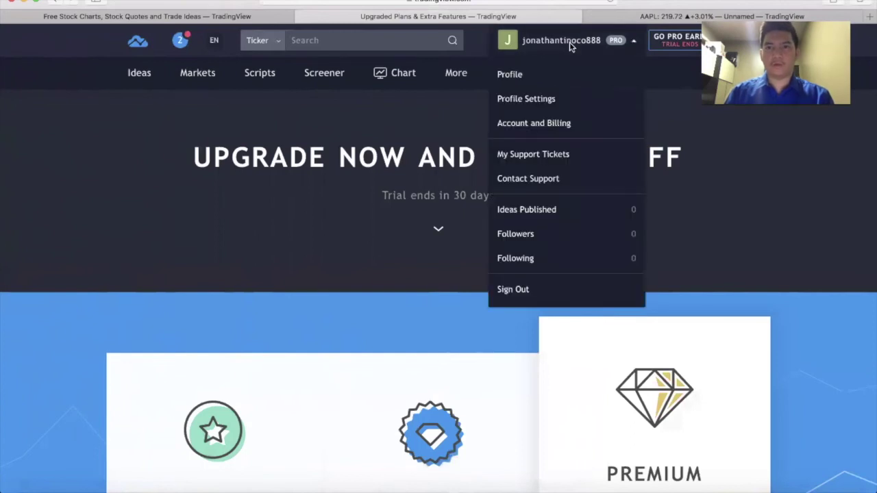
Open Account and Billing and review the PREMIUM trial, $59.95 due Dec 1, 2018, and Cancel Trial.
click(533, 133)
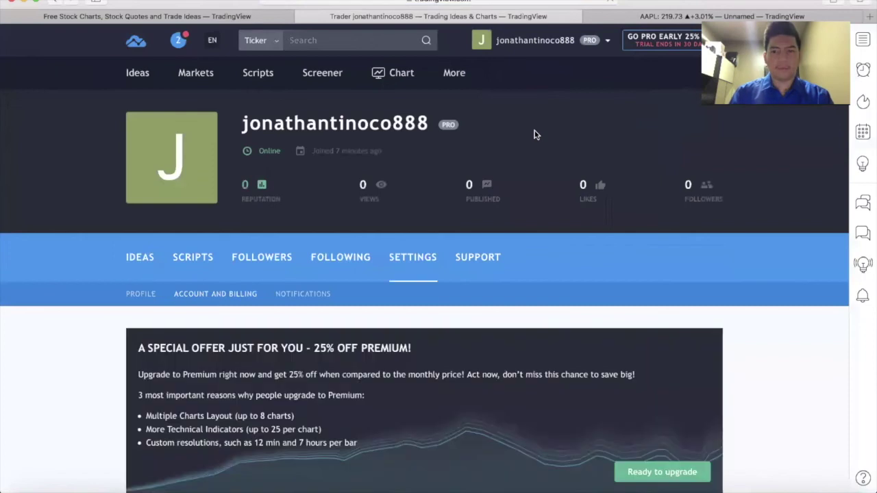
scroll(536, 135, down, 6)
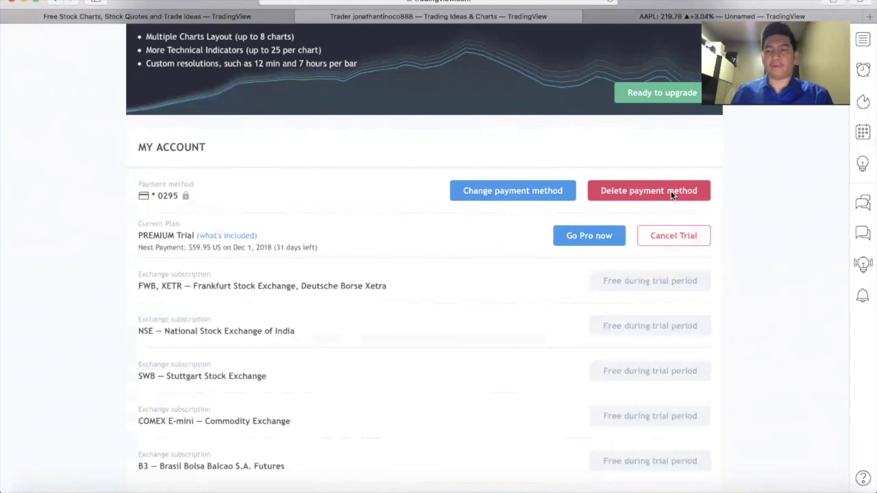
scroll(671, 195, up, 10)
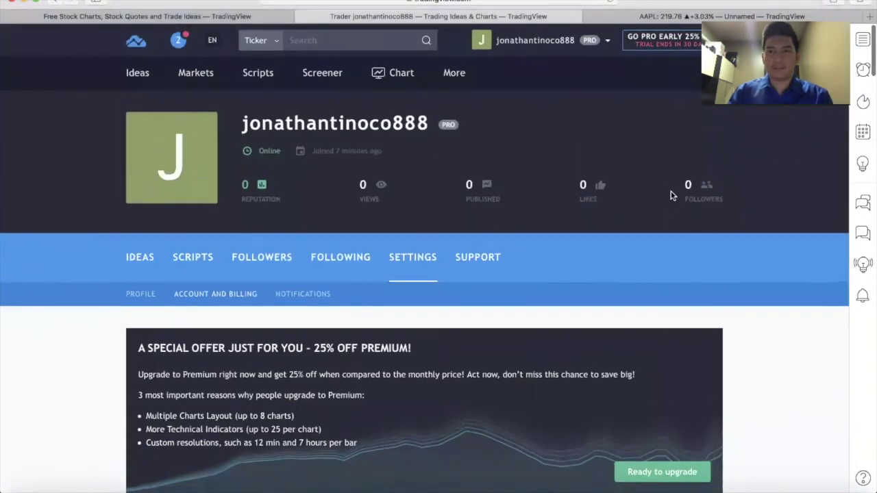